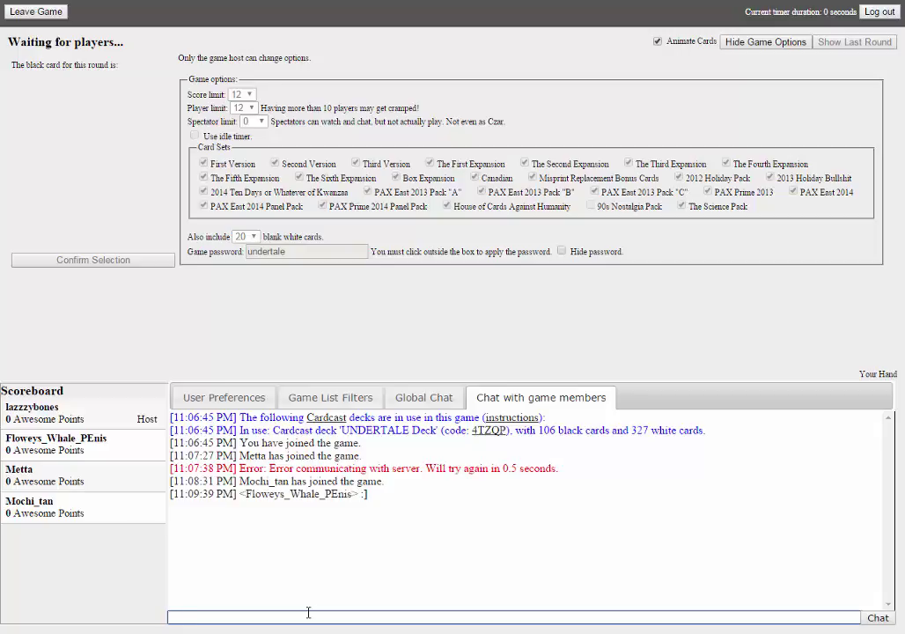
{"action": "type", "text": "Whale penis"}
Step: Send the typed message to the game members' chat
{"action": "key", "text": "Return"}
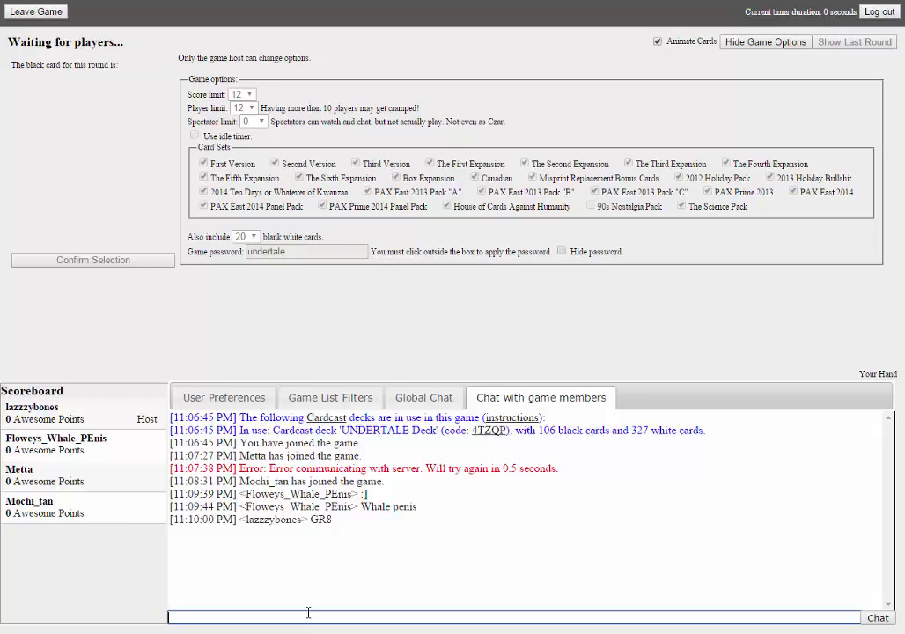
{"action": "type", "text": "GR8 M"}
{"action": "type", "text": "8 I 48"}
Step: Post 'GR8 M8 I R8 8/8' and '-Peace signs everywhere-' in the game chat
{"action": "key", "text": "BackSpace"}
{"action": "key", "text": "BackSpace"}
{"action": "type", "text": "R8 8/8"}
{"action": "key", "text": "Return"}
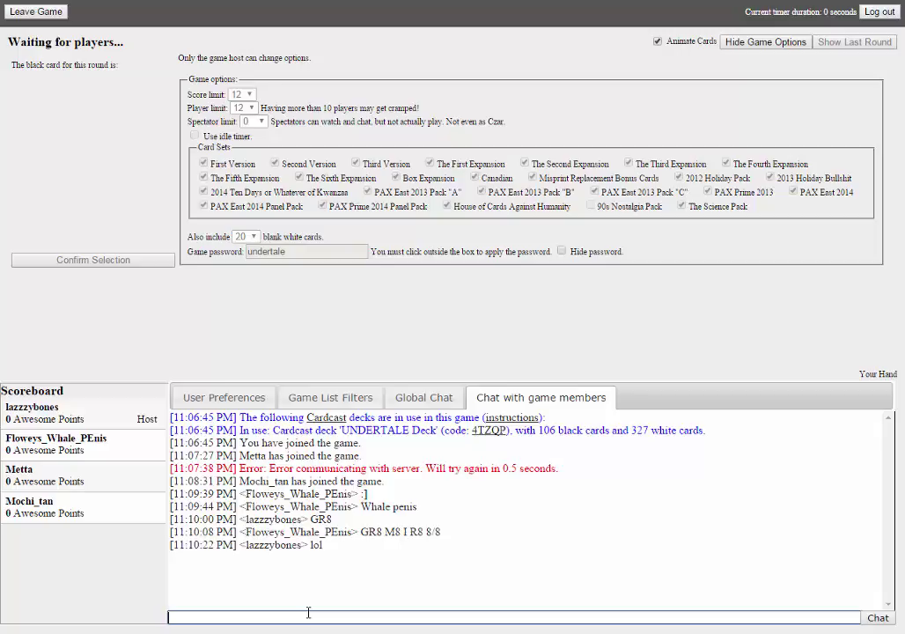
{"action": "type", "text": "-Peace signs everywhere-"}
{"action": "key", "text": "Return"}
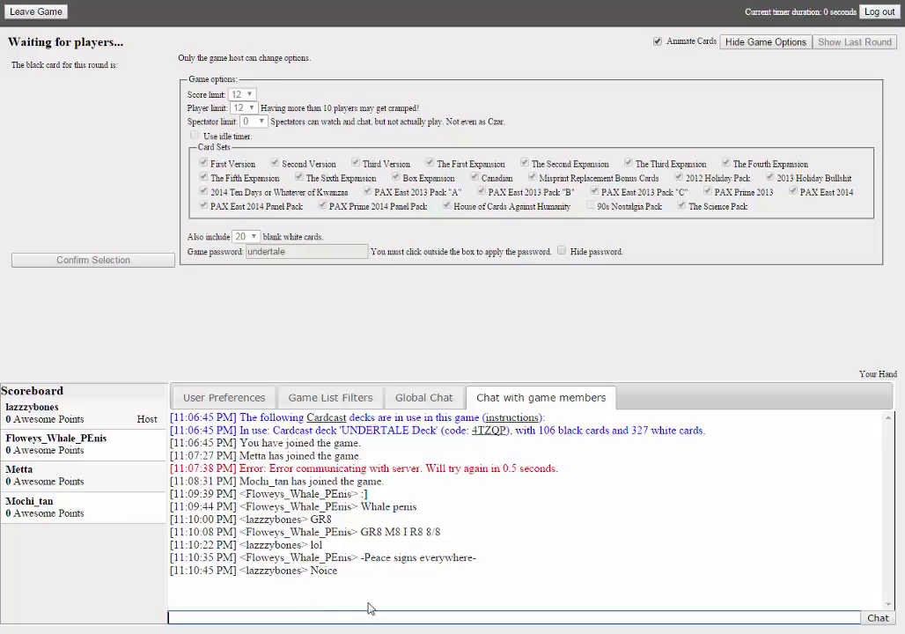
Step: Bring up the Skype call, maximize it, and view the shared screen fullscreen
{"action": "left_click", "coordinate": [412, 553]}
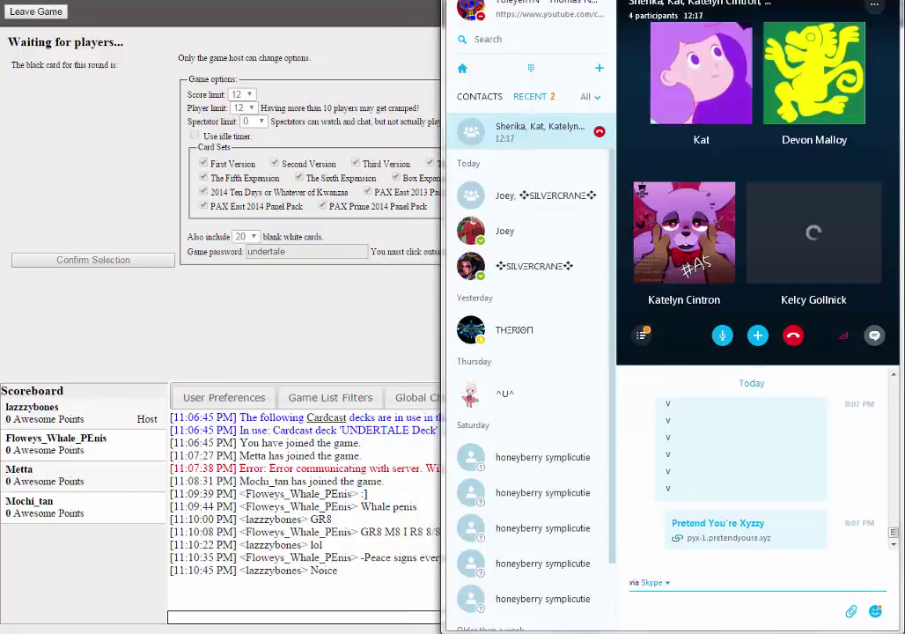
{"action": "double_click", "coordinate": [749, 4]}
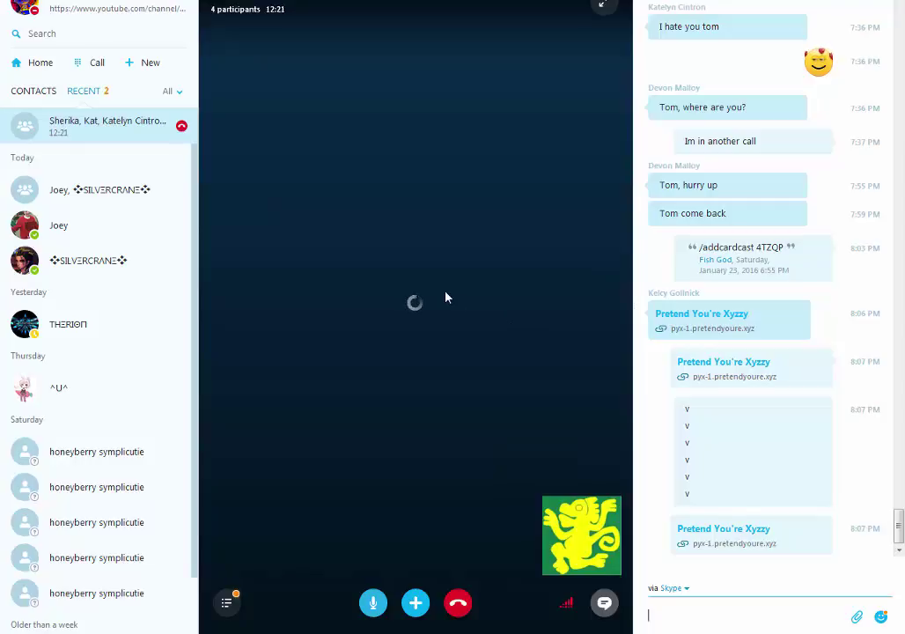
{"action": "double_click", "coordinate": [446, 297]}
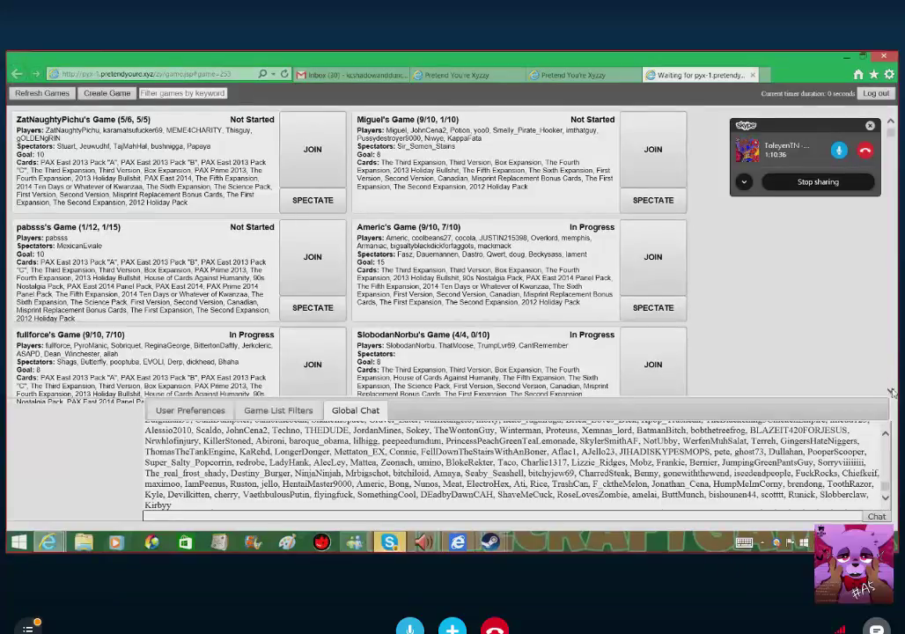
Step: Scroll down the shared game list until the desktop appears
{"action": "left_click", "coordinate": [891, 392]}
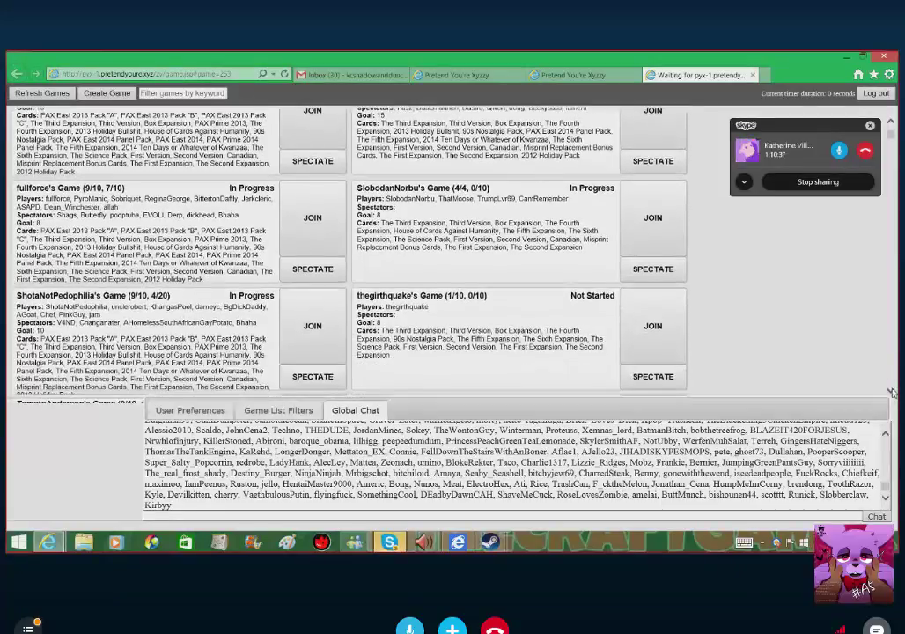
{"action": "left_click", "coordinate": [891, 392]}
{"action": "left_click", "coordinate": [891, 392]}
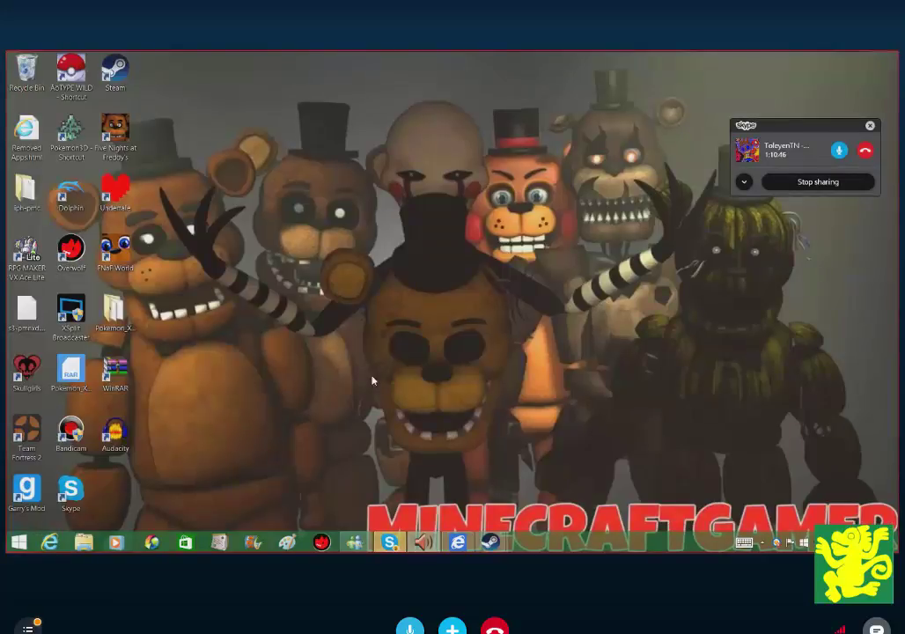
Step: Reopen Internet Explorer, dismiss the Messenger sign-in, and return to Skype
{"action": "left_click", "coordinate": [49, 541]}
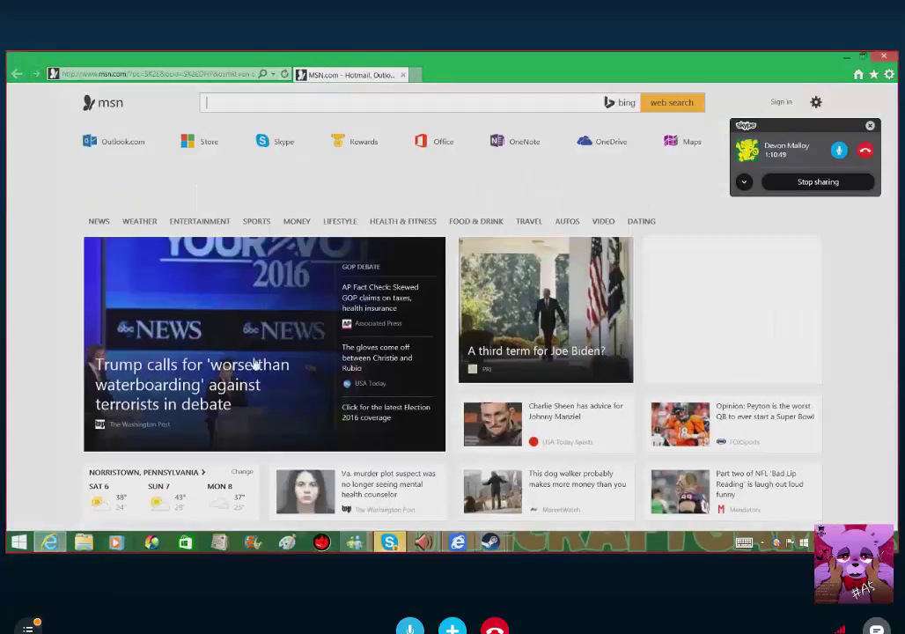
{"action": "mouse_move", "coordinate": [356, 542]}
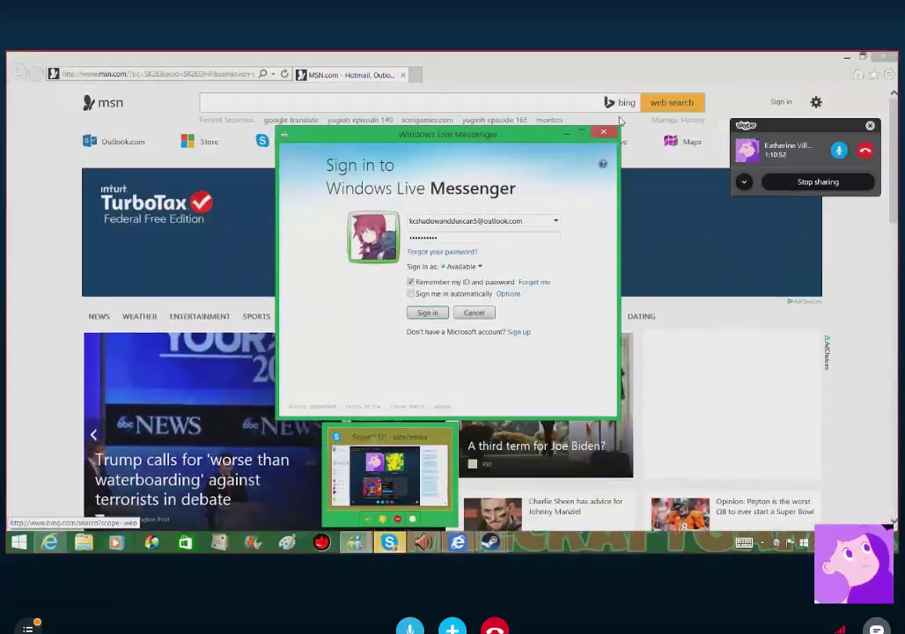
{"action": "left_click", "coordinate": [603, 132]}
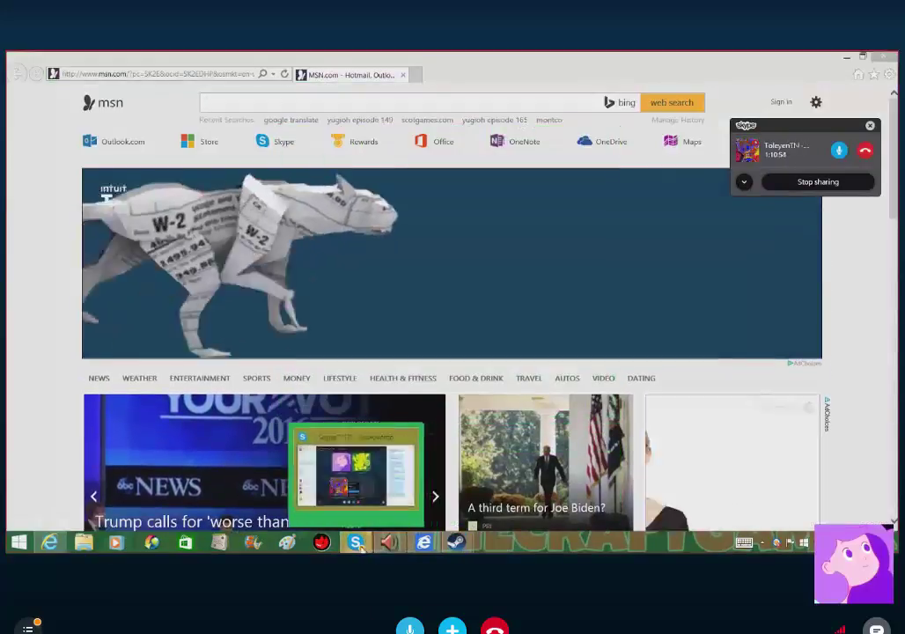
{"action": "left_click", "coordinate": [358, 543]}
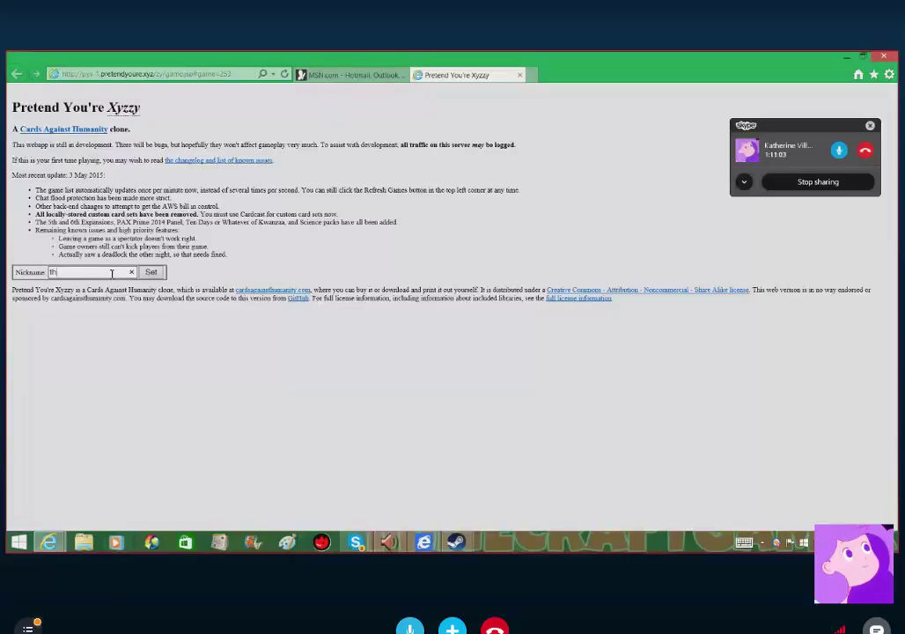
{"action": "type", "text": "THEGREA"}
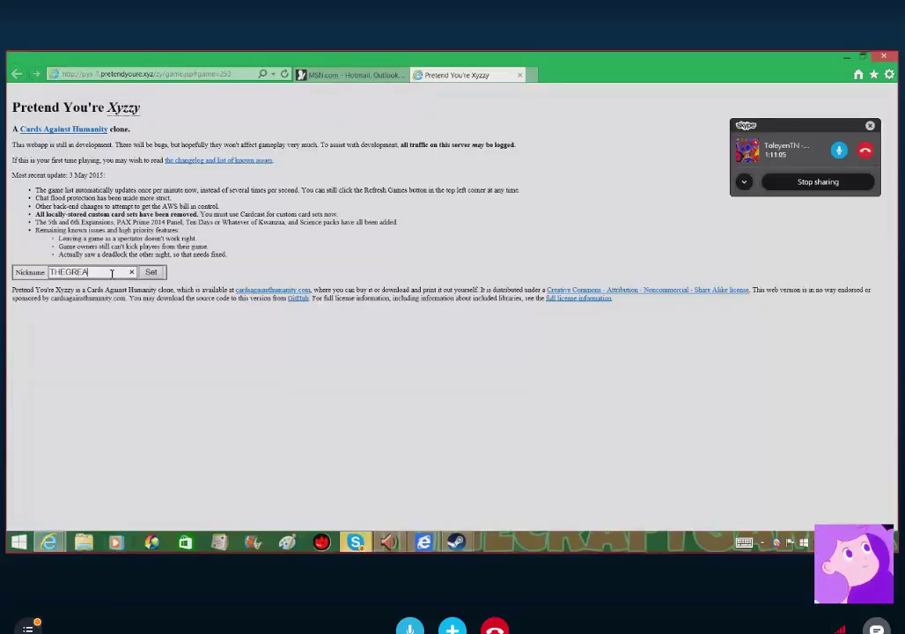
{"action": "type", "text": "TPAPIRU"}
{"action": "type", "text": "CK"}
Step: Log in as THEGREATPAPYROO after closing the MSN page
{"action": "left_click", "coordinate": [151, 272]}
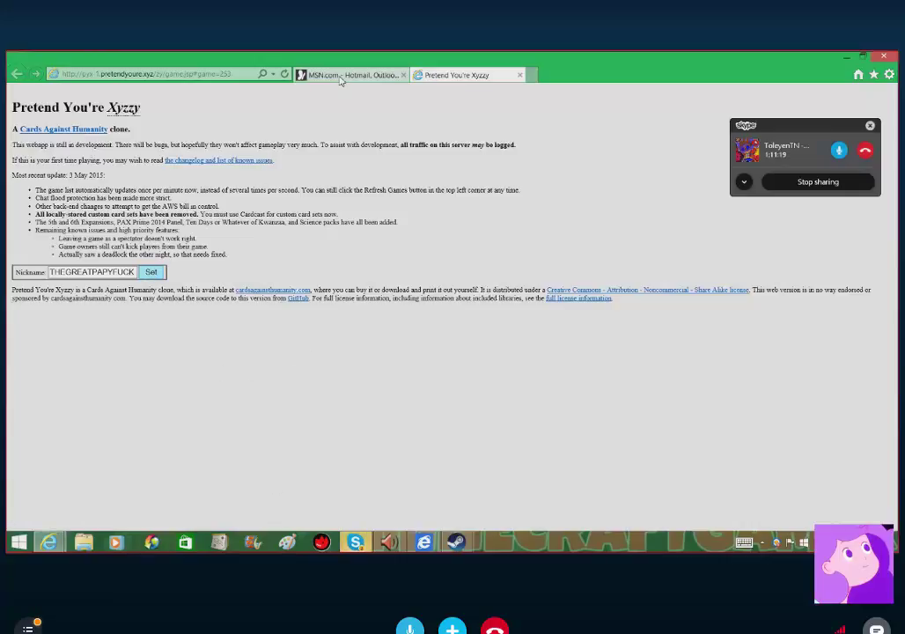
{"action": "left_click", "coordinate": [342, 78]}
{"action": "left_click", "coordinate": [403, 75]}
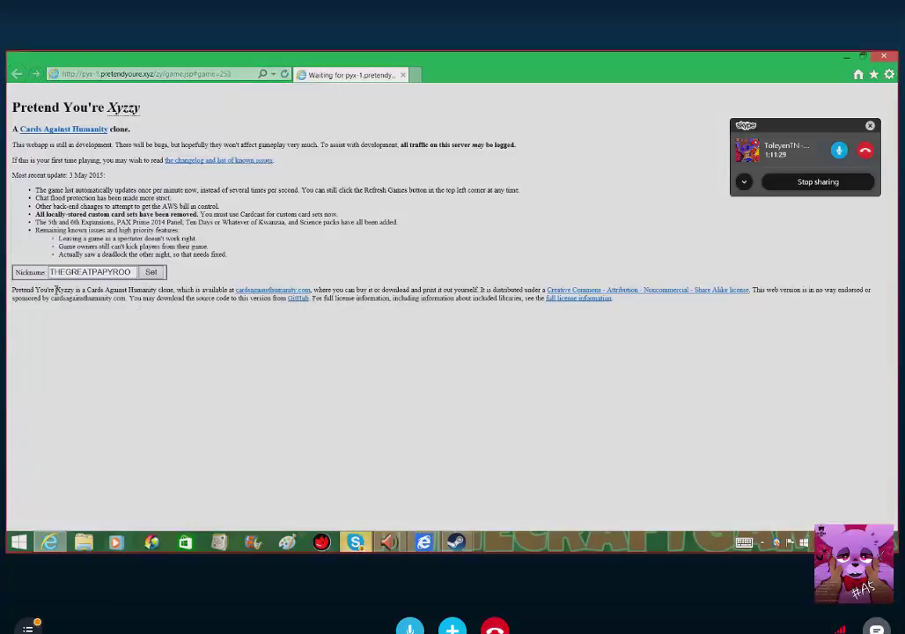
{"action": "left_click", "coordinate": [151, 271]}
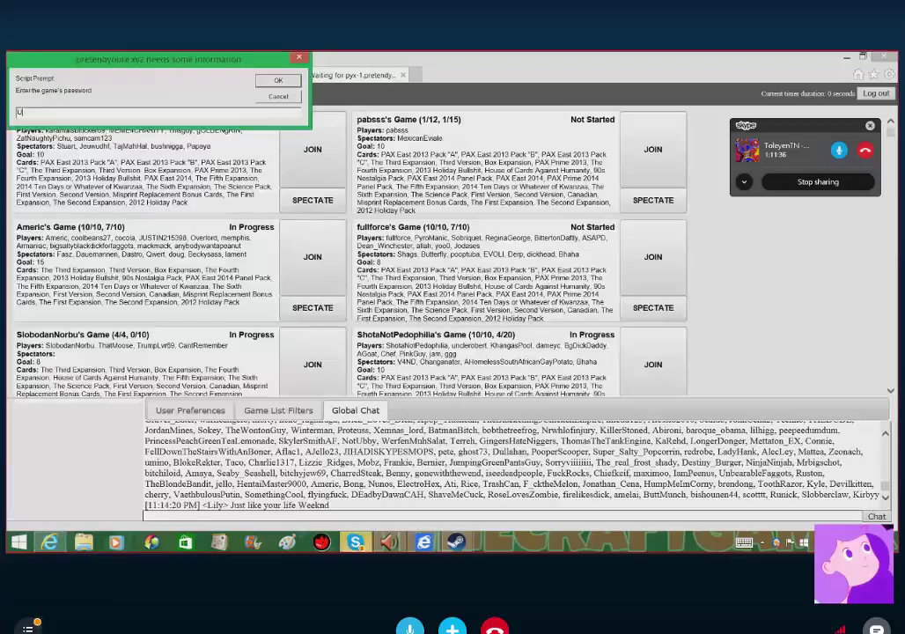
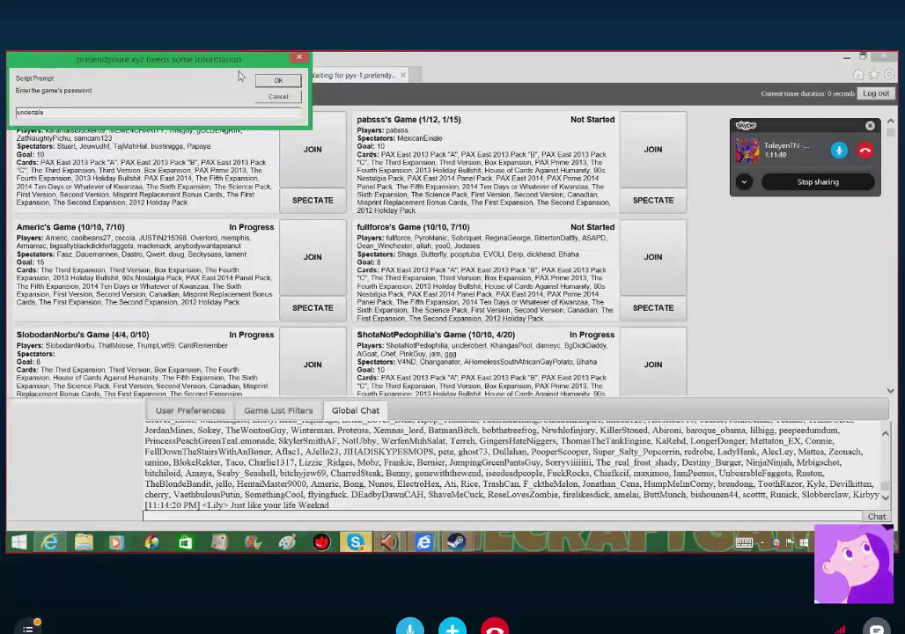
{"action": "left_click", "coordinate": [278, 82]}
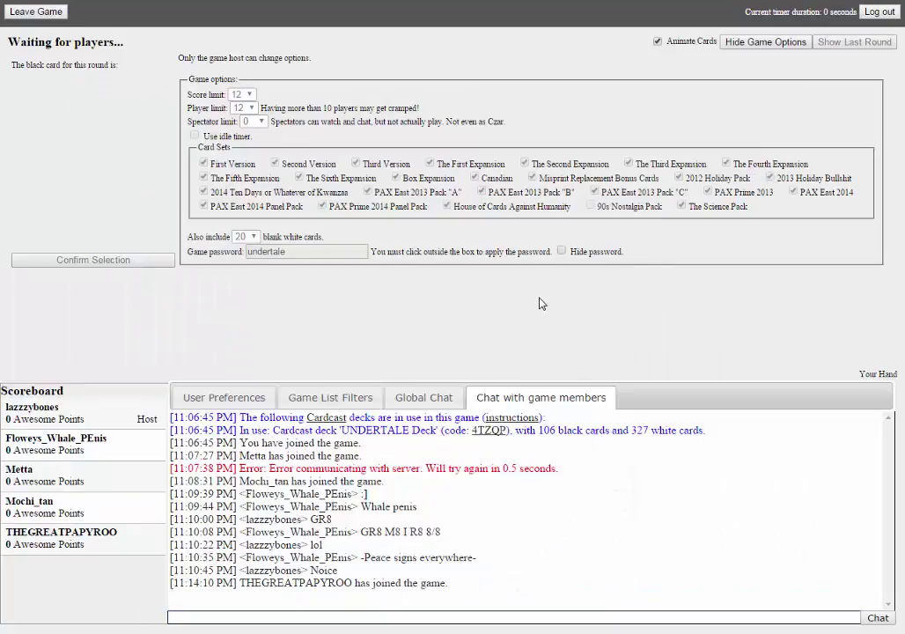
{"action": "left_click", "coordinate": [475, 617]}
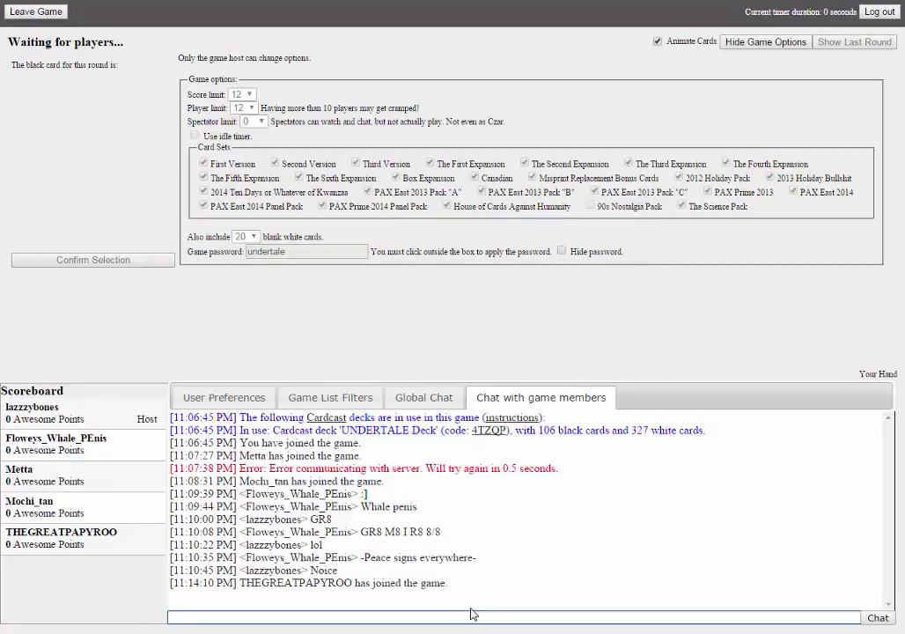